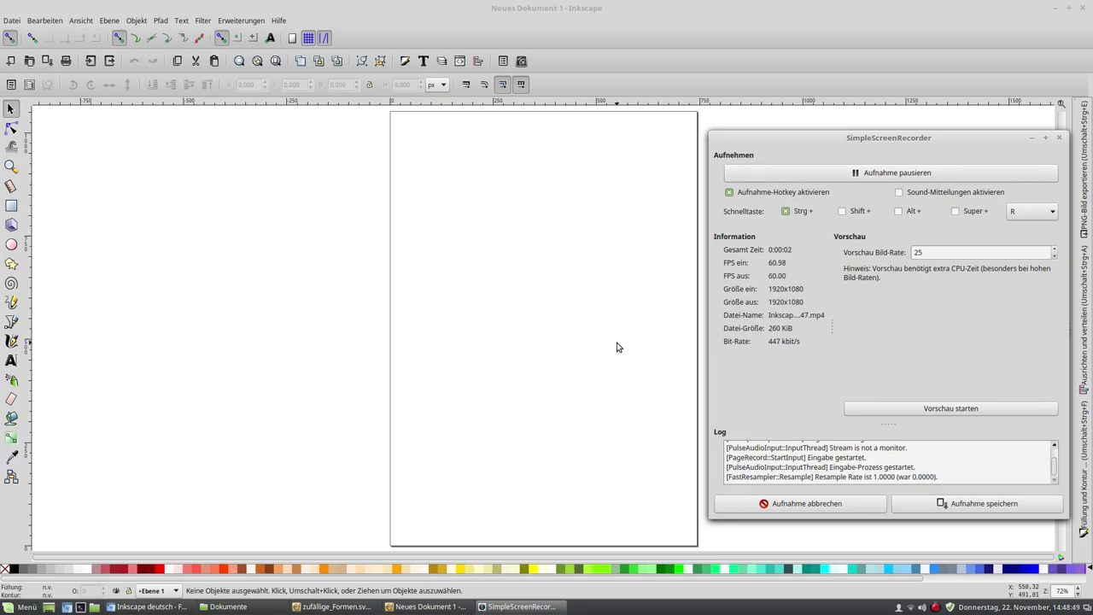
Bring the Inkscape window with the blank 'Neues Dokument 1' page to the front.
click(626, 282)
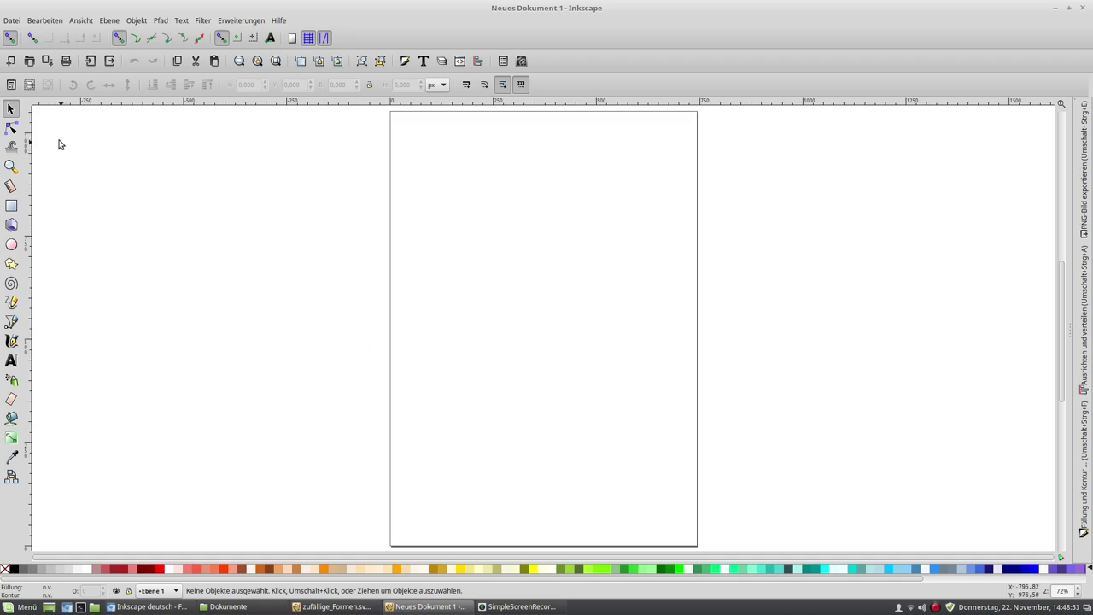
Activate the Bezier pen tool, cancelling the test path so the page stays empty.
click(12, 321)
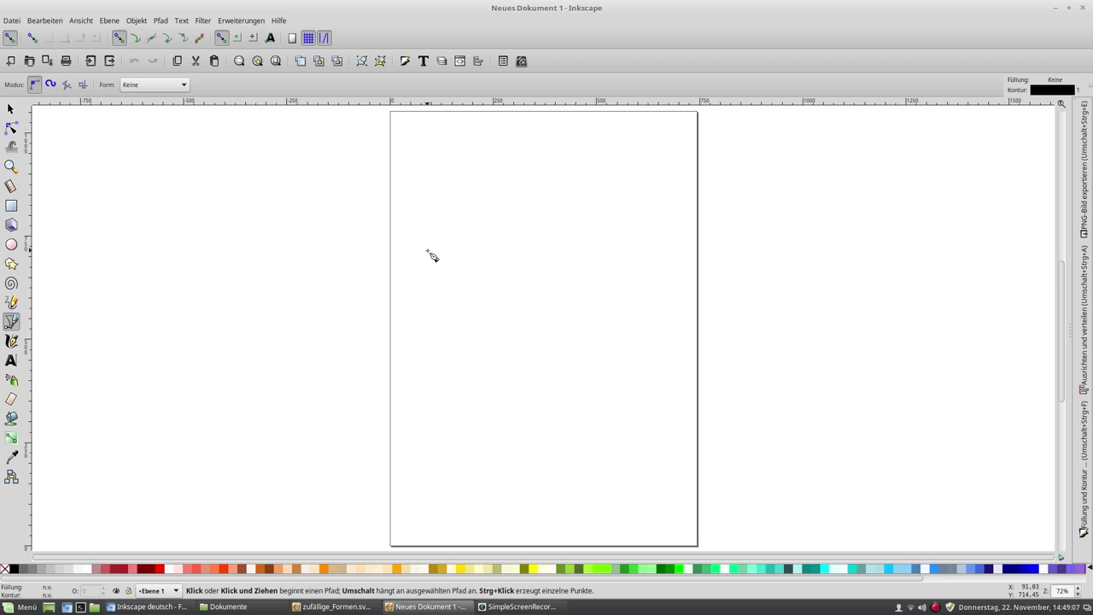
click(428, 252)
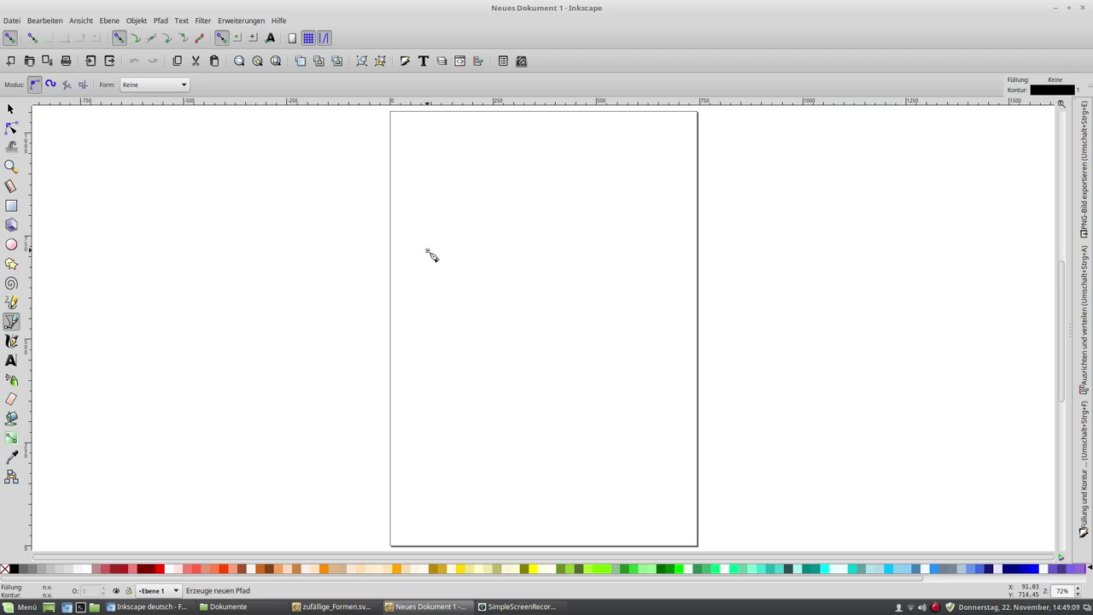
key(Escape)
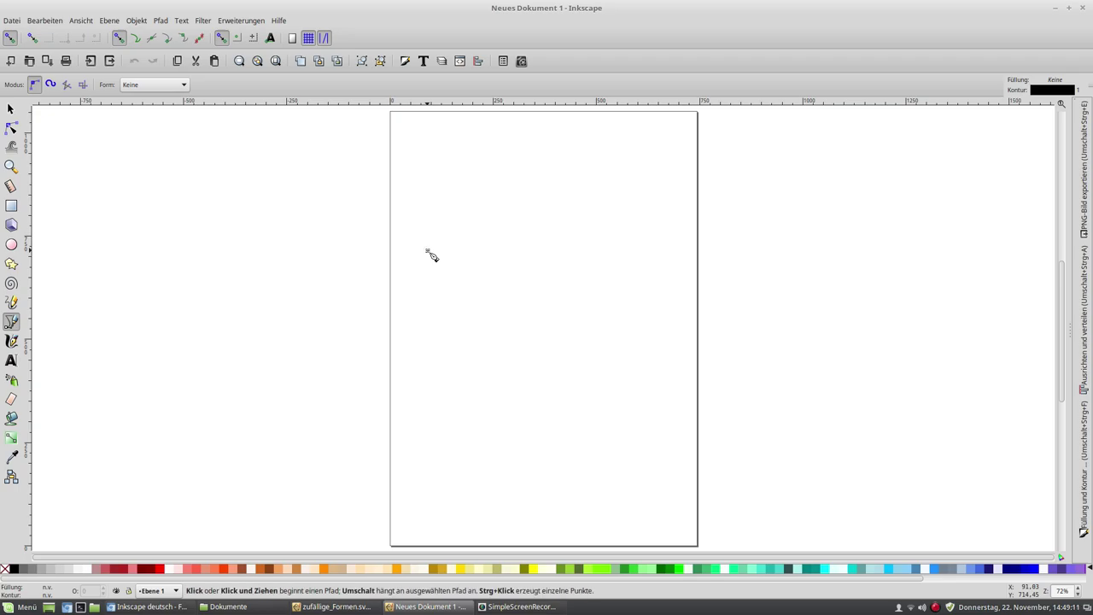
Place the first curved node at upper left, then a second node forming an upward arch.
drag(427, 251, 408, 184)
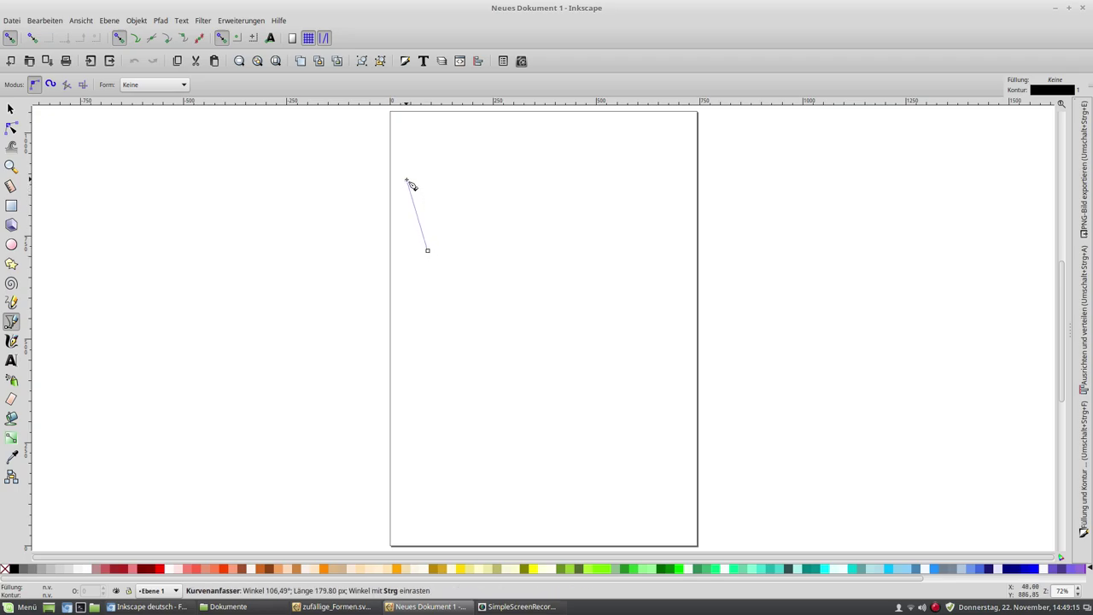
mouse_move(407, 182)
mouse_down()
mouse_move(430, 168)
mouse_move(406, 167)
mouse_up()
drag(406, 168, 409, 168)
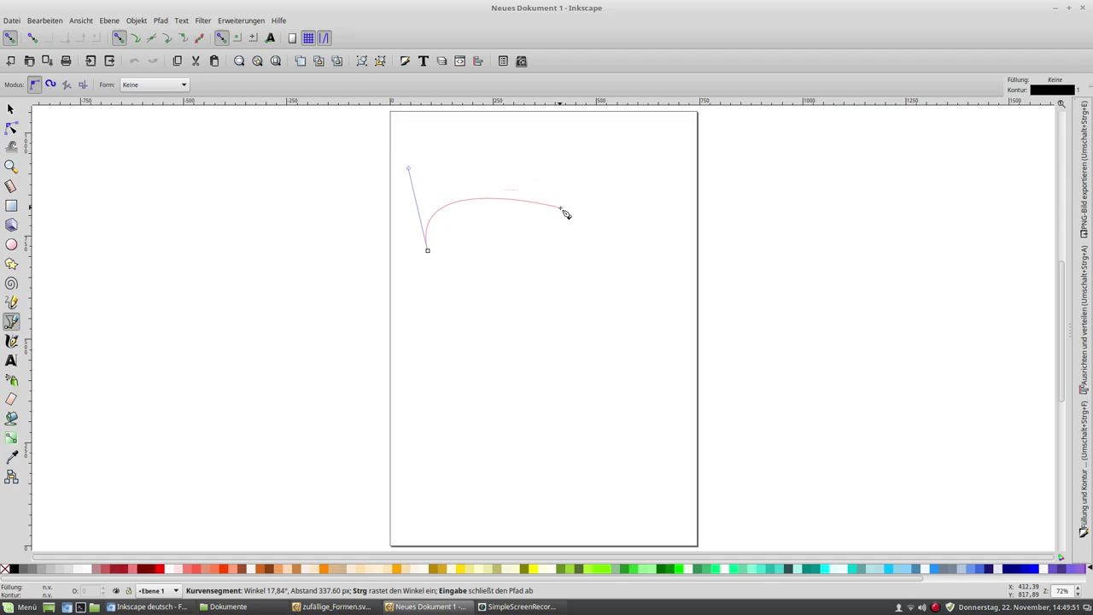
drag(564, 214, 584, 286)
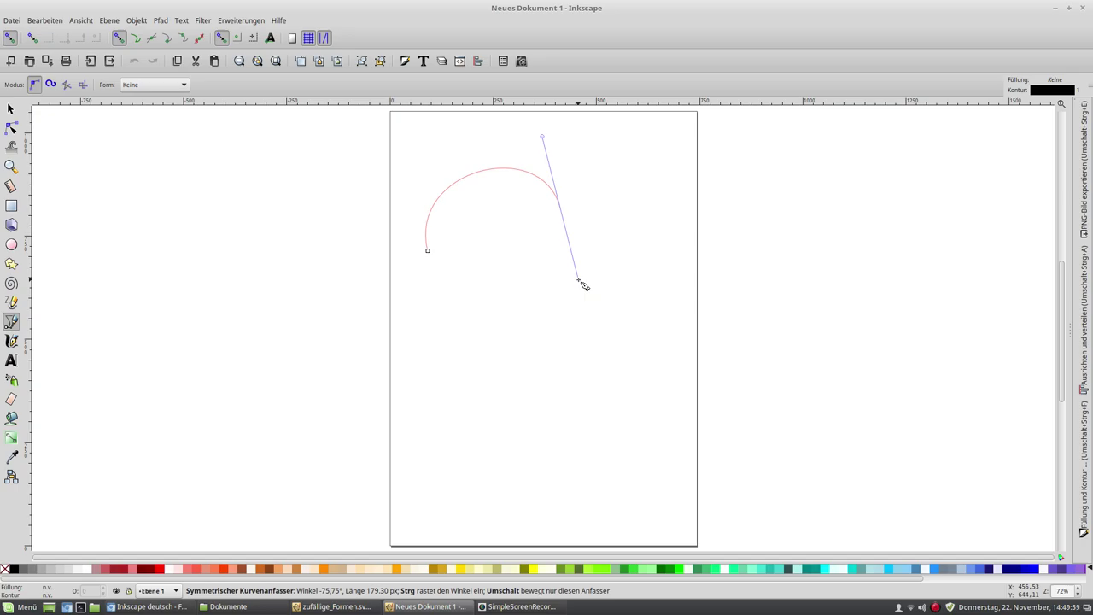
Refine the second node's handle to settle the arch and continue the path rightward.
mouse_move(584, 286)
mouse_down()
mouse_move(620, 269)
mouse_move(637, 232)
mouse_move(637, 188)
mouse_move(608, 162)
mouse_move(557, 147)
mouse_move(540, 152)
mouse_move(543, 175)
mouse_move(583, 165)
mouse_move(613, 205)
mouse_move(588, 168)
mouse_move(562, 159)
mouse_move(575, 156)
mouse_move(613, 196)
mouse_move(598, 247)
mouse_move(566, 251)
mouse_move(569, 266)
mouse_move(572, 237)
mouse_move(578, 268)
mouse_move(572, 222)
mouse_move(575, 283)
mouse_move(576, 239)
mouse_move(584, 269)
mouse_up()
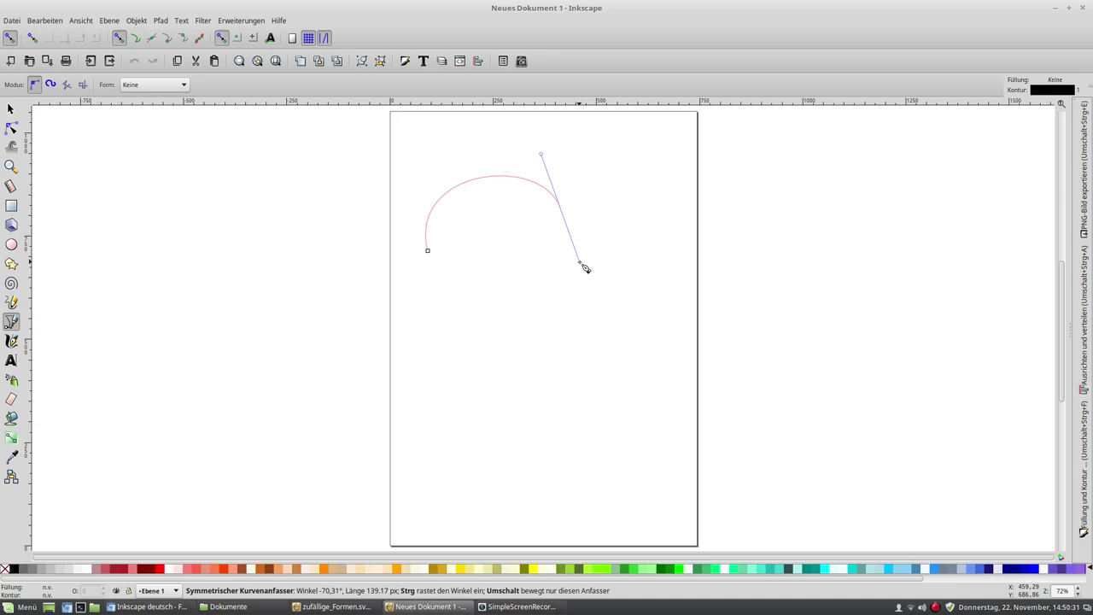
drag(586, 268, 589, 267)
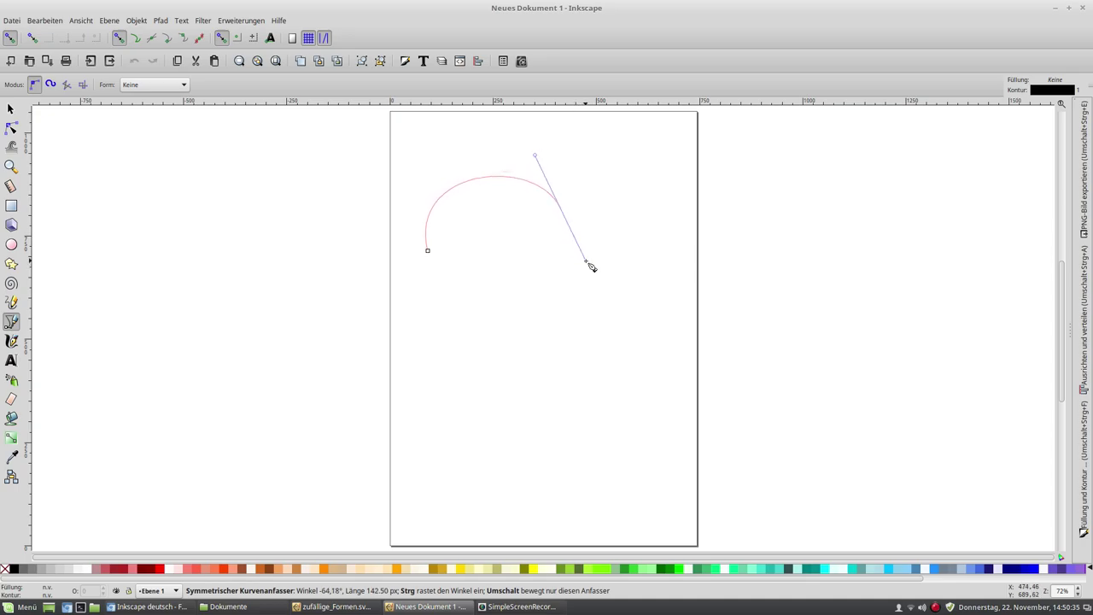
drag(589, 268, 579, 268)
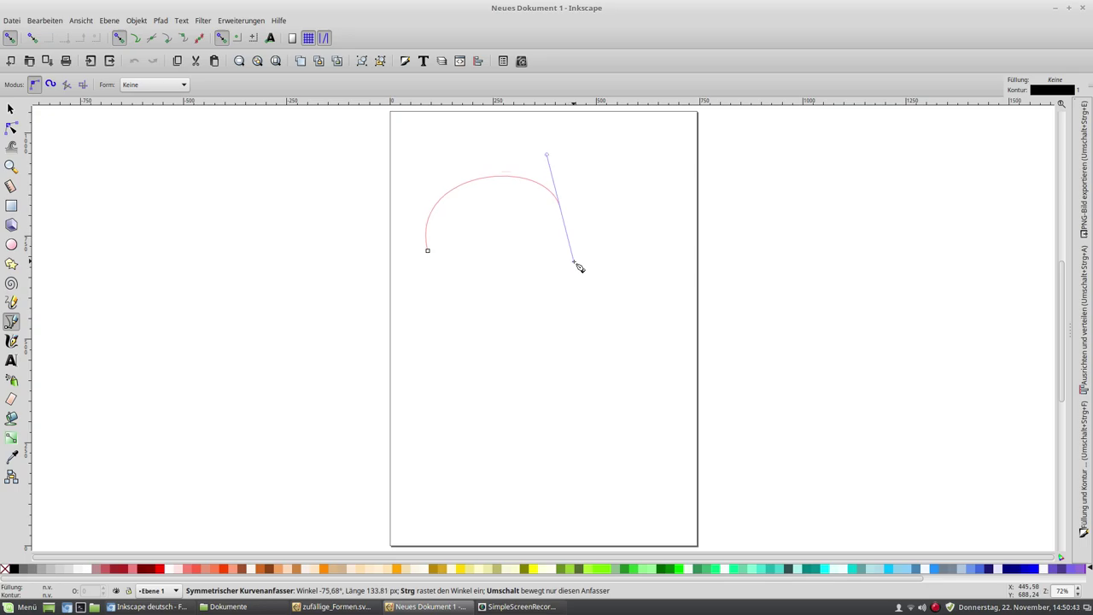
drag(579, 268, 579, 267)
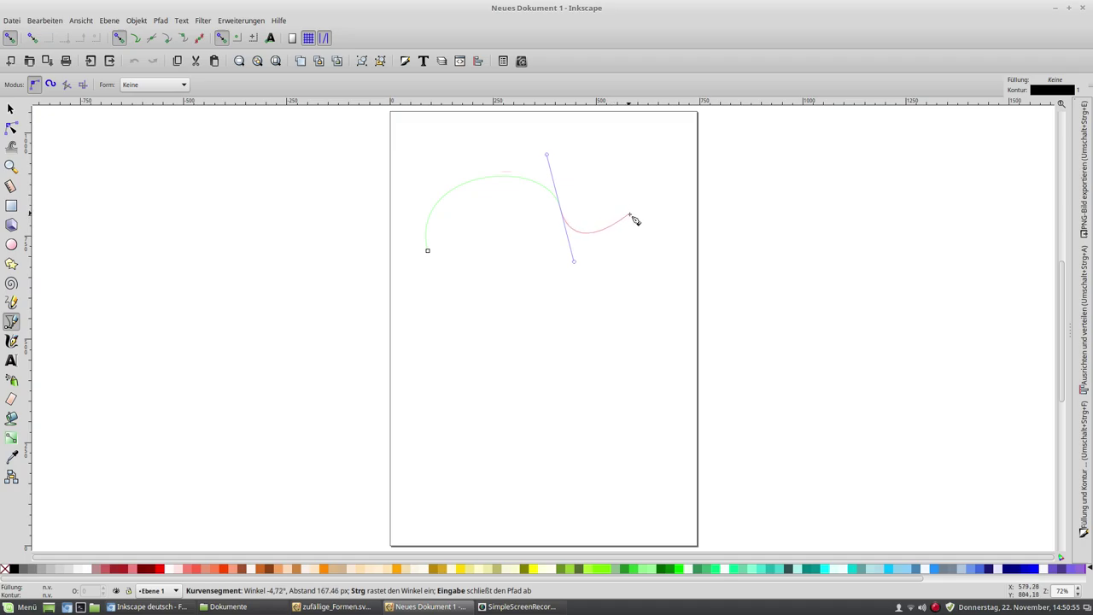
Add nodes for the dip, the upper-right bump, and down the right side.
drag(632, 218, 626, 152)
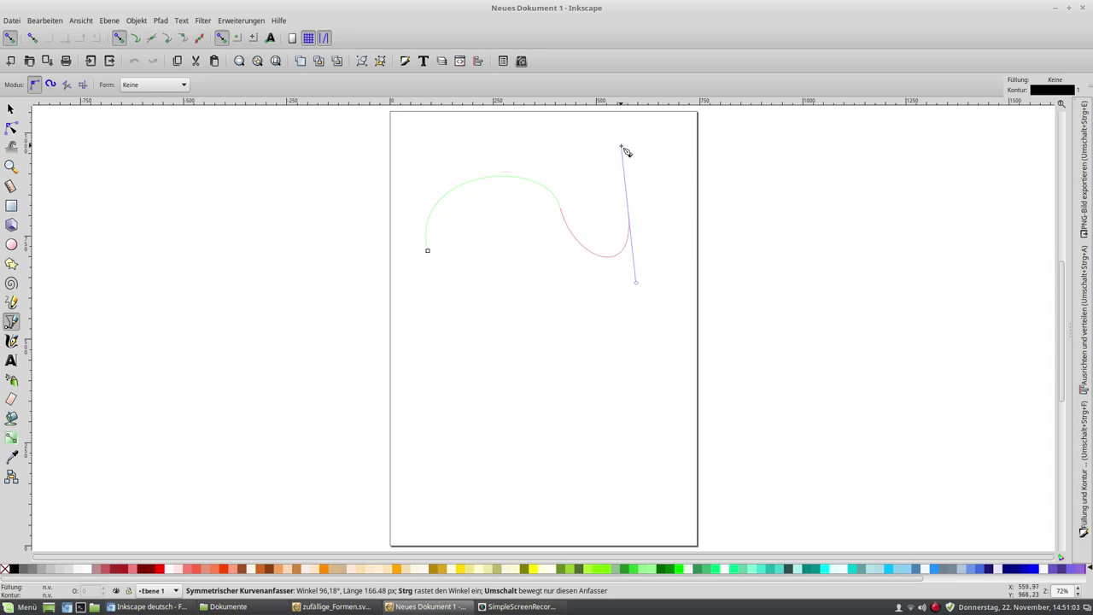
drag(627, 151, 626, 151)
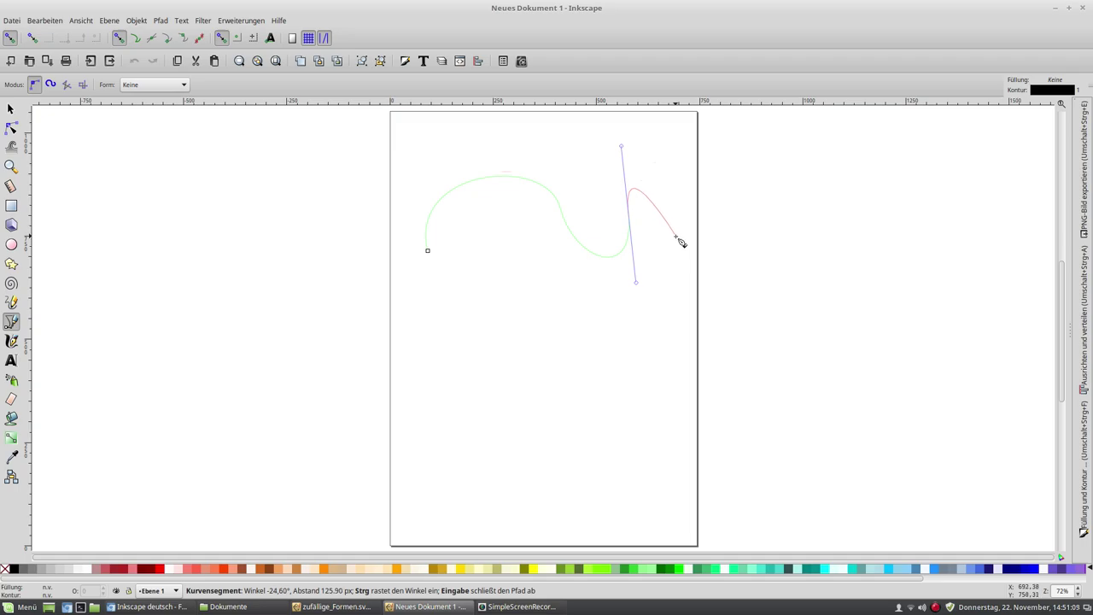
drag(677, 239, 673, 298)
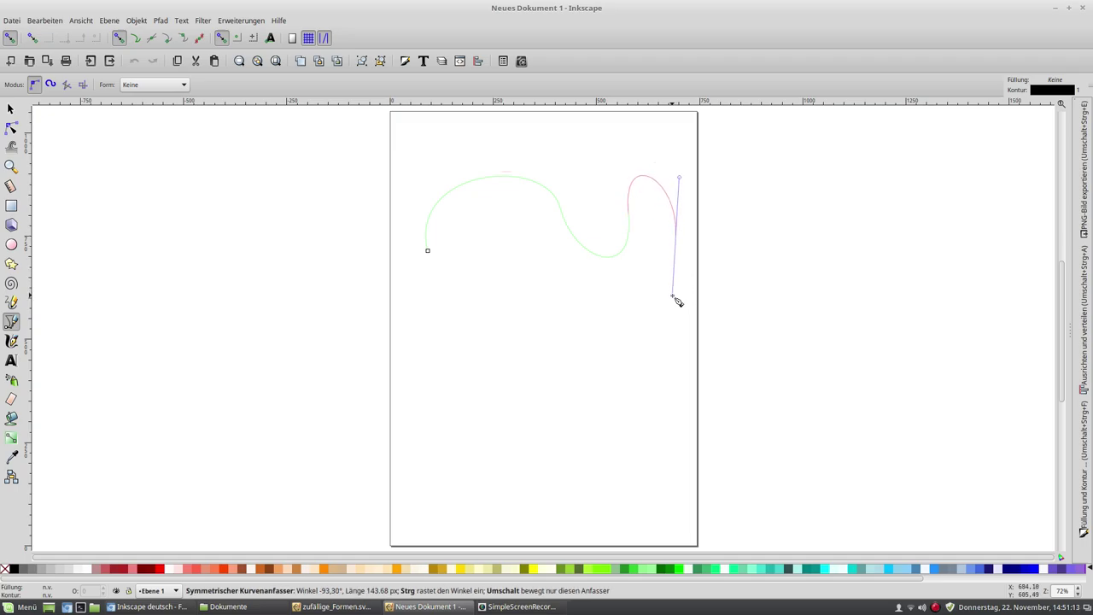
drag(674, 298, 655, 360)
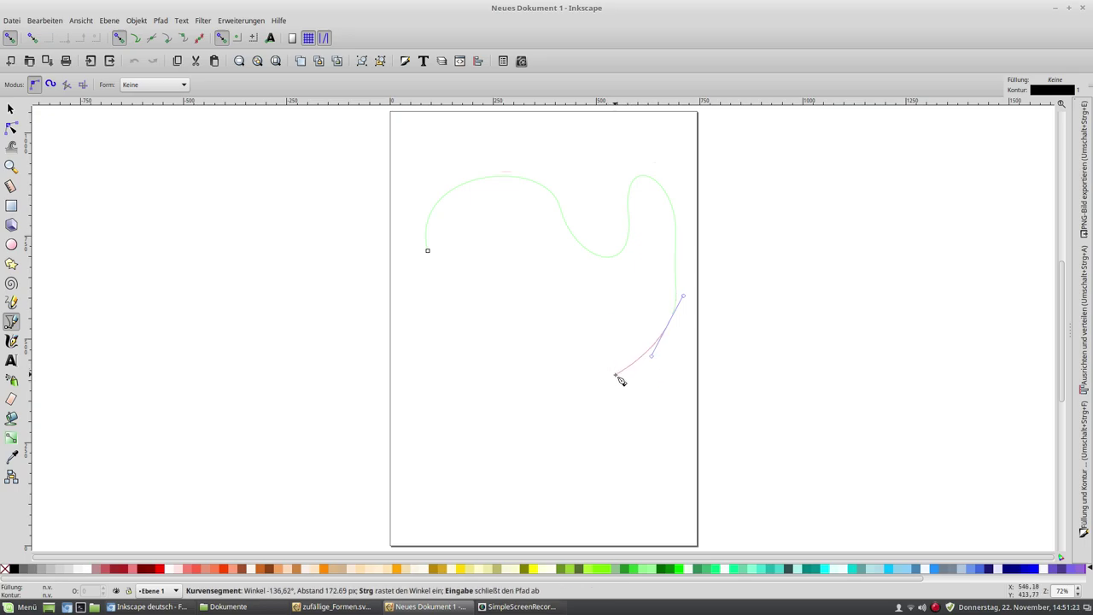
Add a lower-right node turning the outline back left and refine its curve.
mouse_move(615, 373)
mouse_down()
mouse_move(621, 353)
mouse_move(593, 353)
mouse_move(591, 375)
mouse_up()
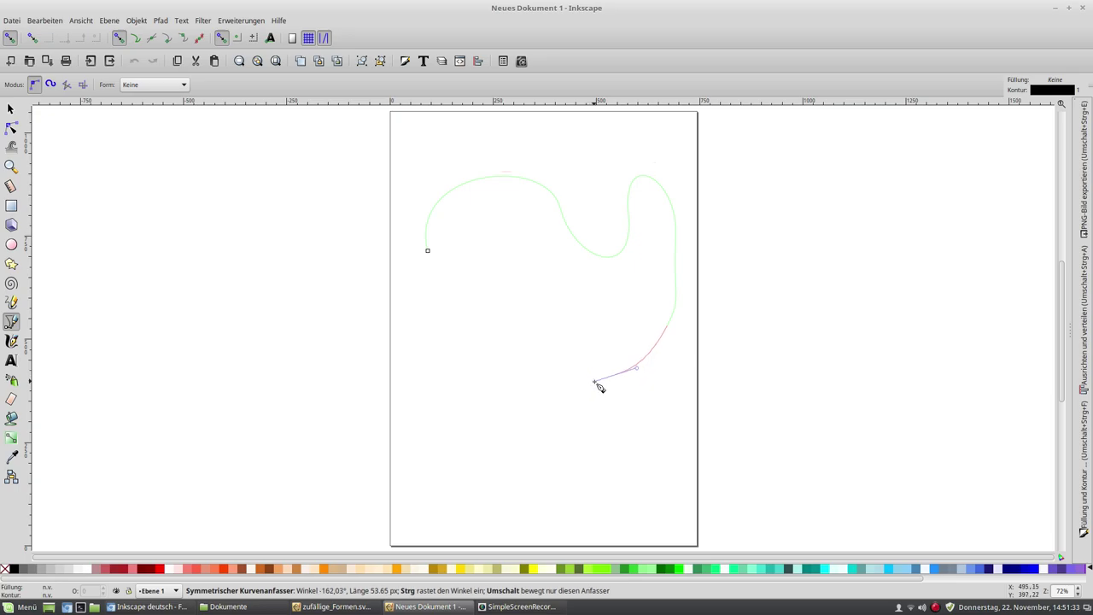
mouse_move(591, 375)
mouse_down()
mouse_move(598, 394)
mouse_move(595, 383)
mouse_up()
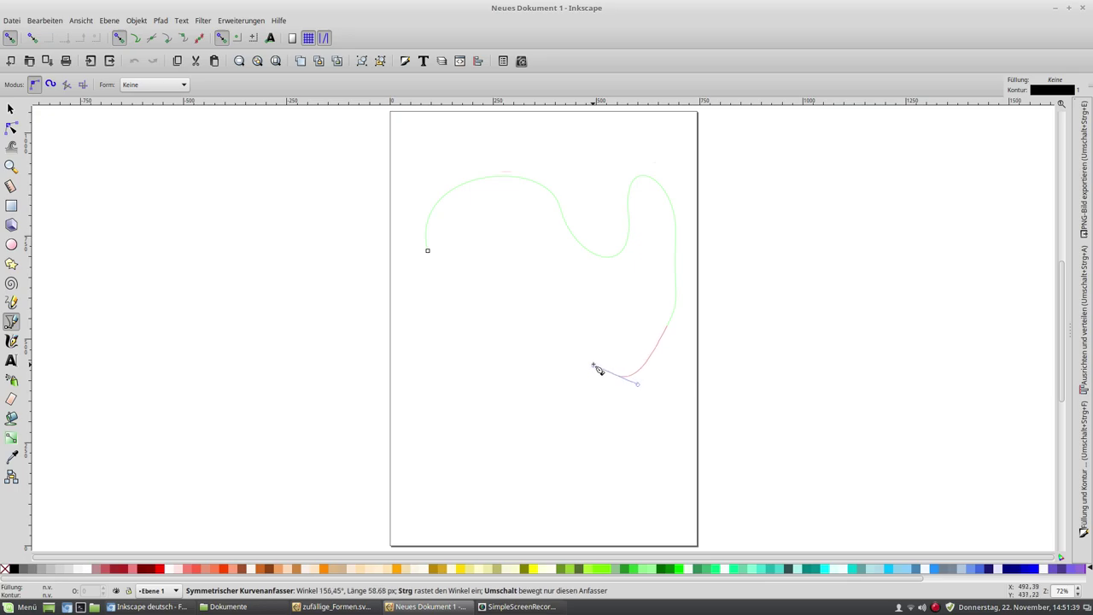
mouse_move(596, 383)
mouse_down()
mouse_move(599, 369)
mouse_move(606, 385)
mouse_move(569, 396)
mouse_move(589, 391)
mouse_move(590, 376)
mouse_move(564, 379)
mouse_move(581, 375)
mouse_move(578, 384)
mouse_up()
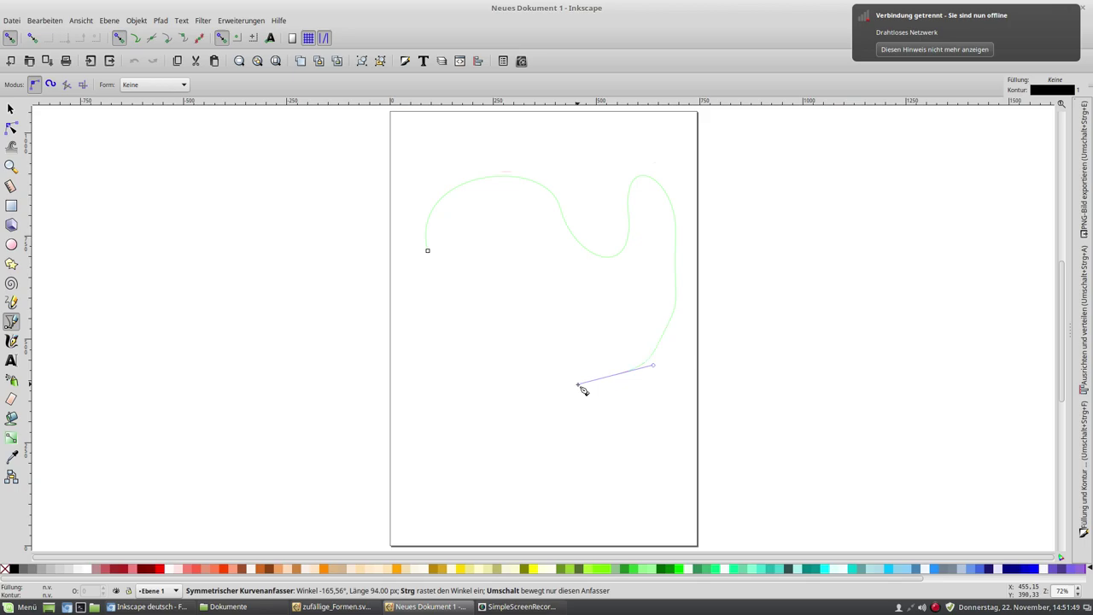
drag(578, 383, 505, 371)
Add nodes around the lower-left lobe and close the outline on its starting node.
click(502, 363)
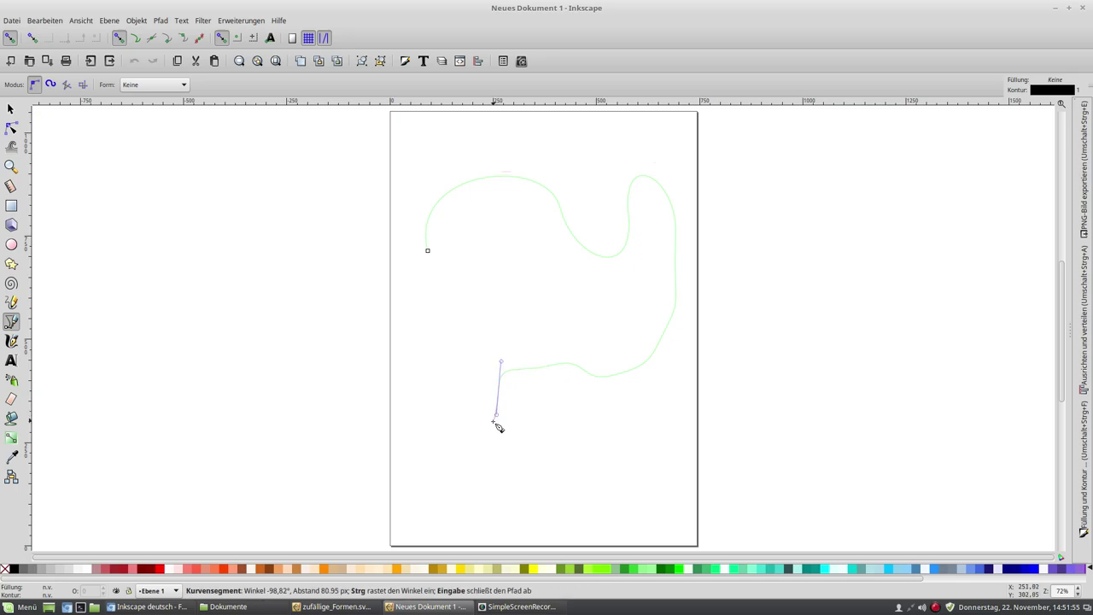
mouse_move(497, 421)
mouse_down()
mouse_move(452, 447)
mouse_move(416, 515)
mouse_up()
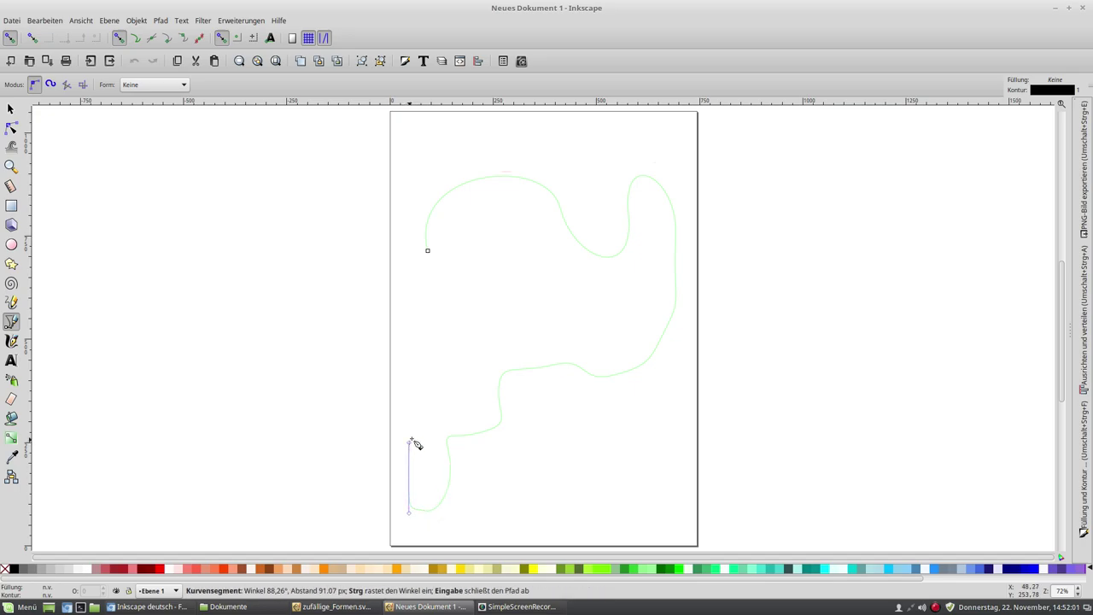
drag(465, 386, 413, 285)
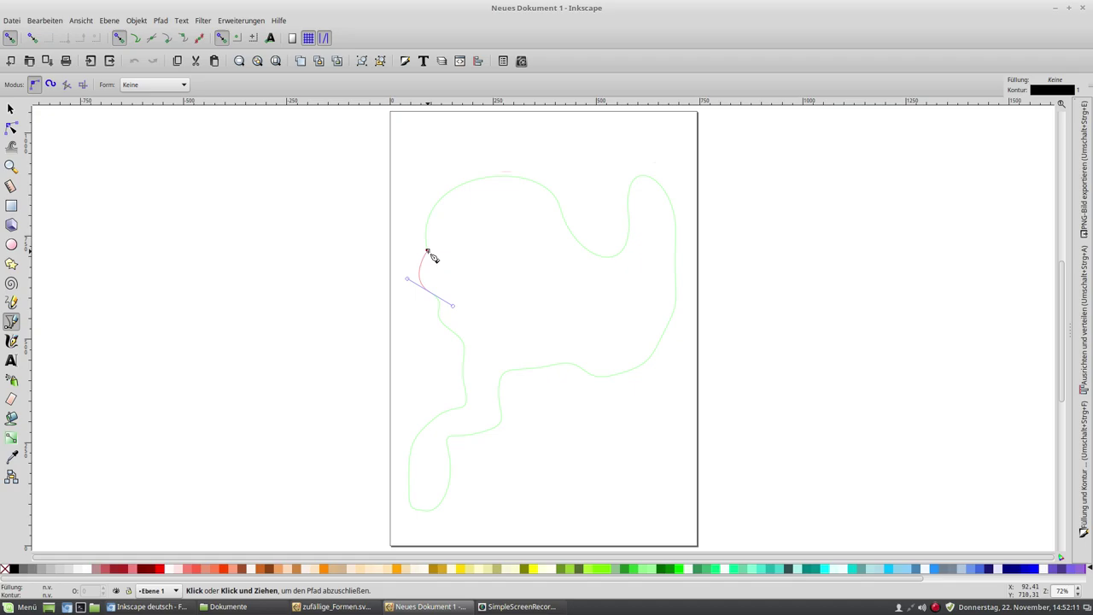
drag(427, 251, 418, 203)
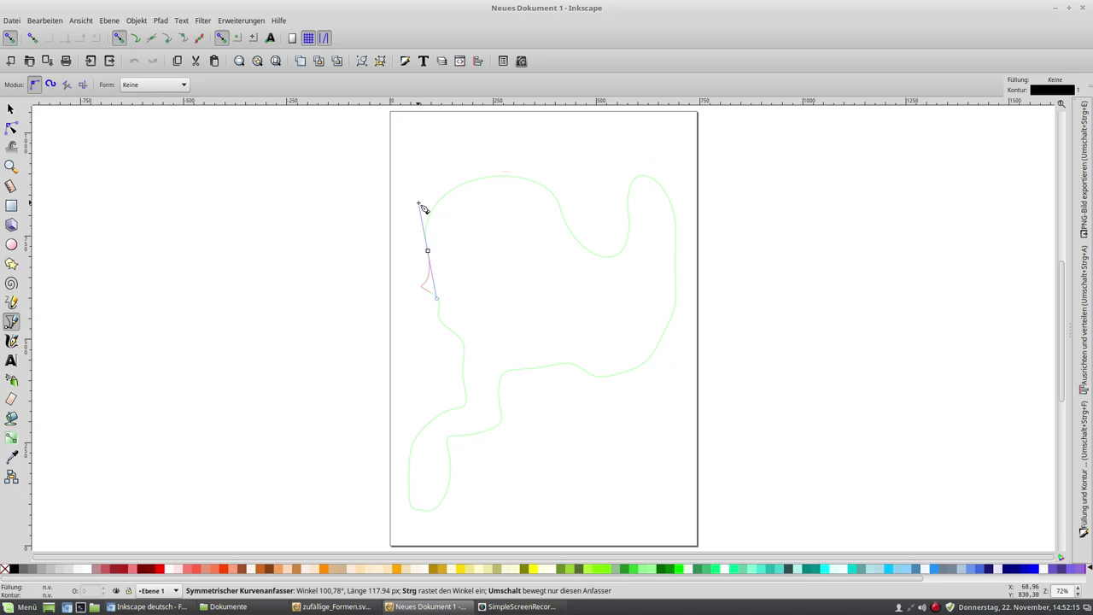
drag(418, 203, 420, 204)
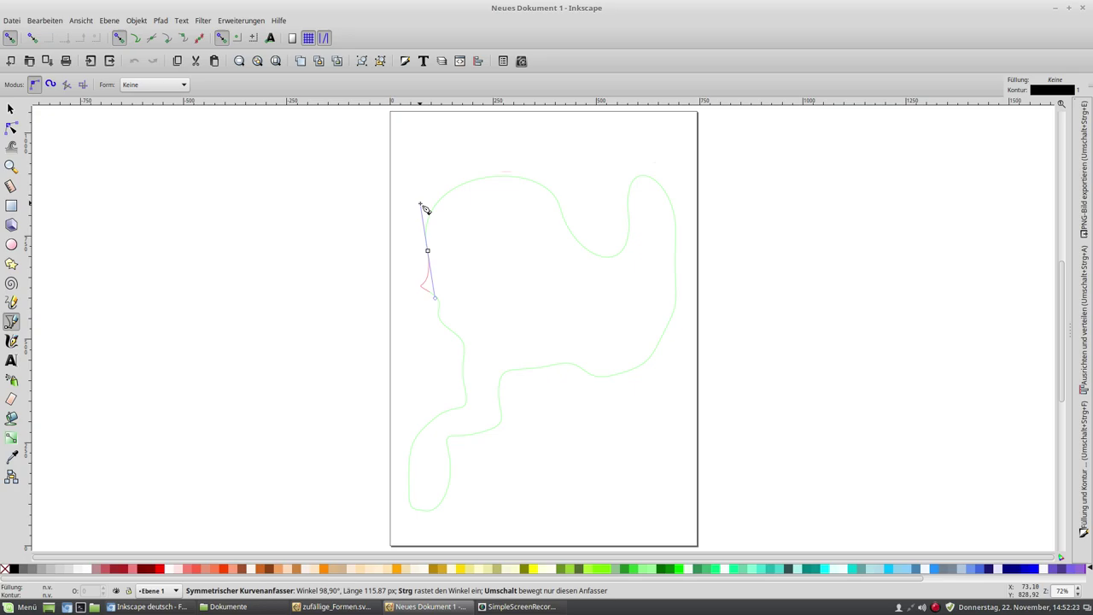
drag(420, 204, 423, 206)
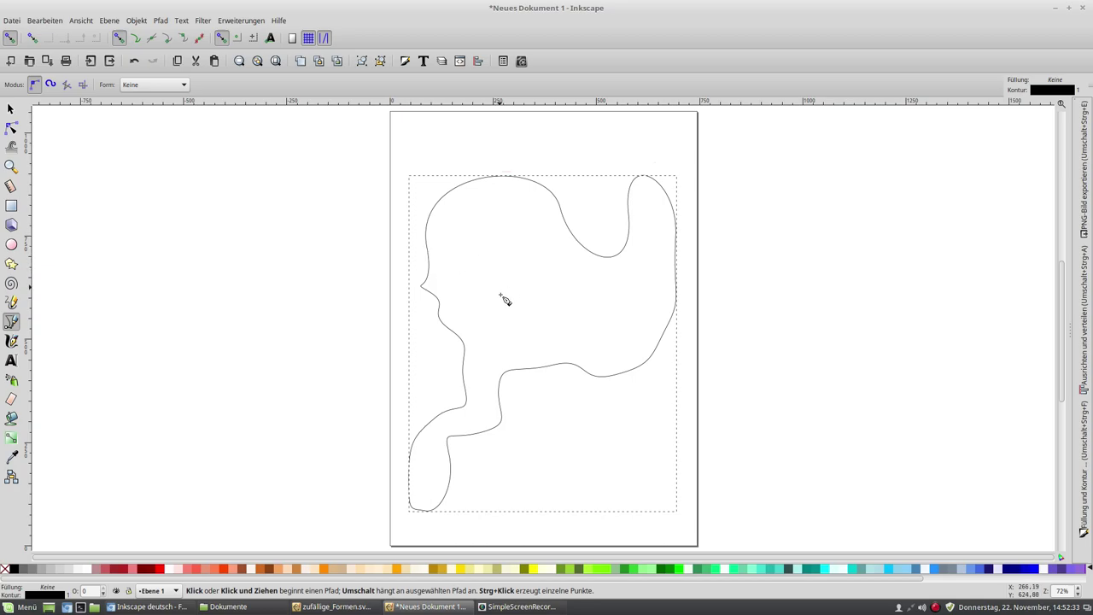
Draw a stray inner closed shape, delete it, then bring SimpleScreenRecorder back up.
drag(500, 294, 492, 240)
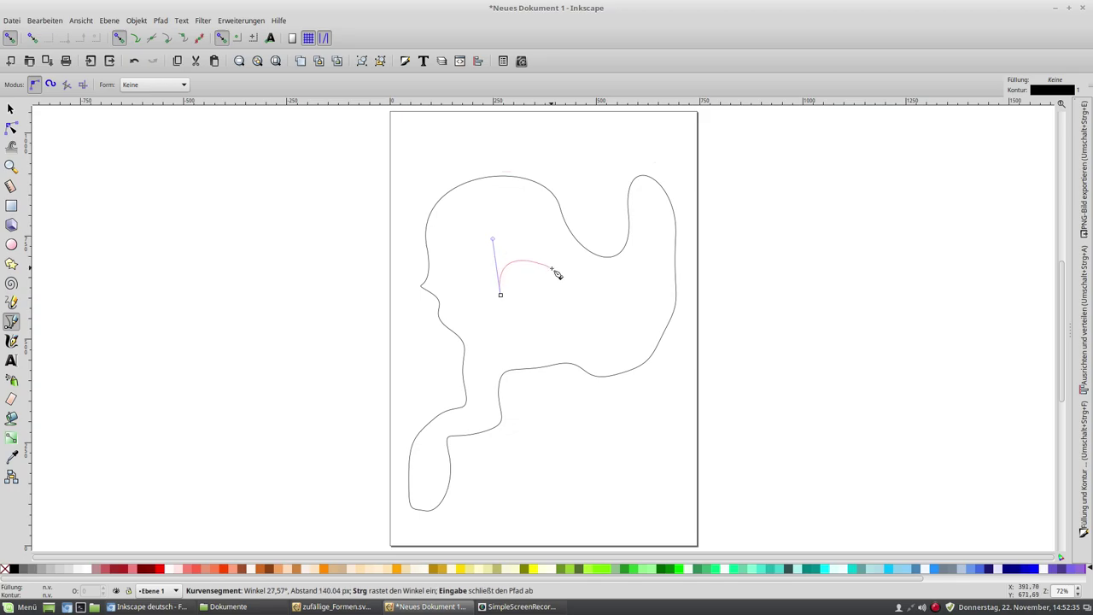
drag(613, 296, 602, 334)
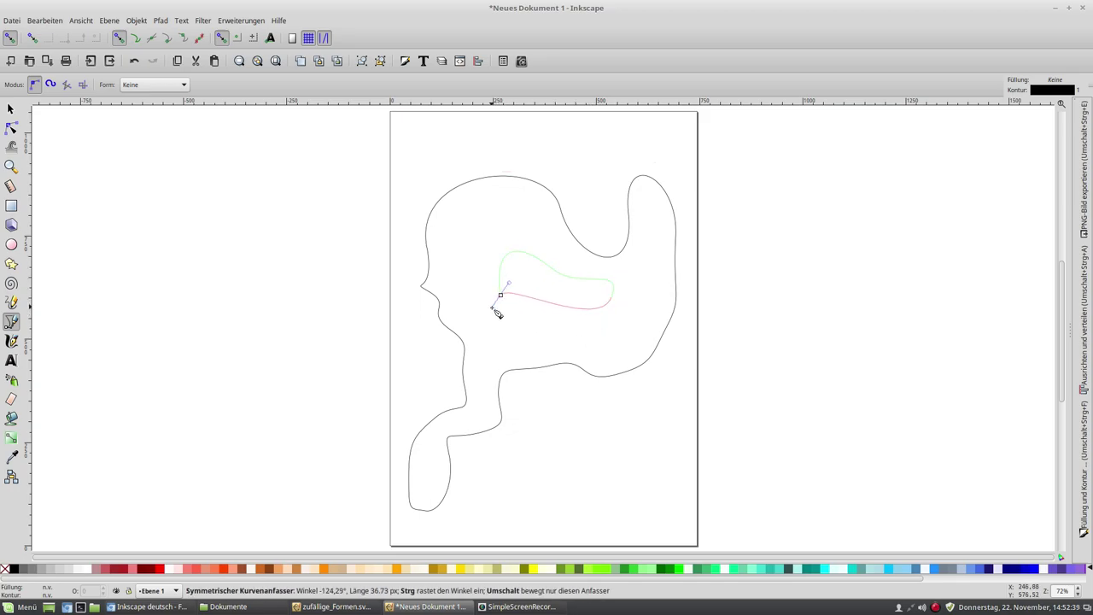
drag(502, 296, 586, 287)
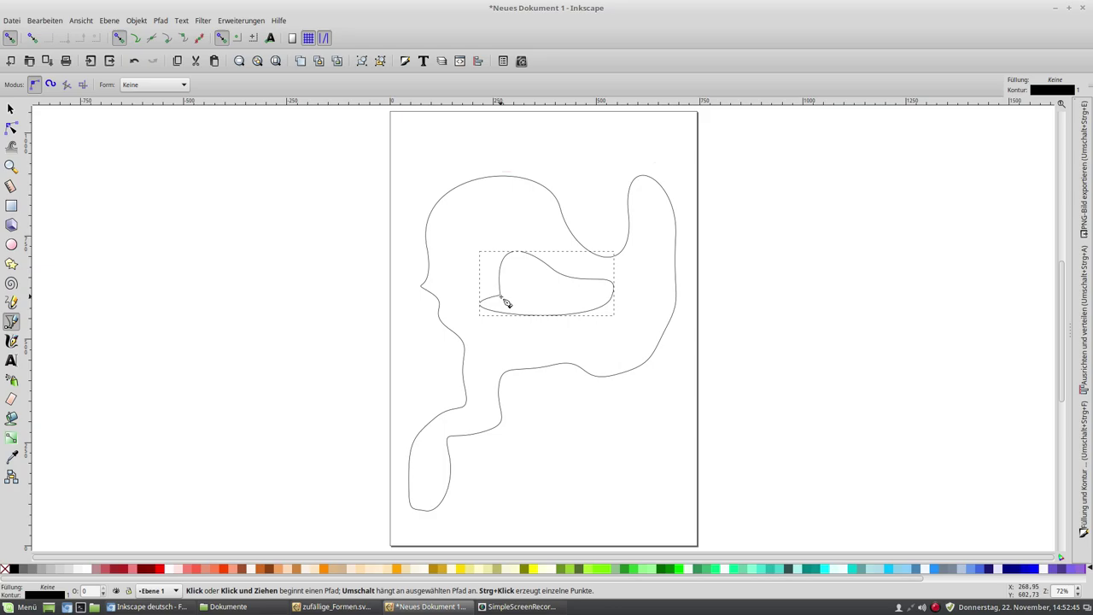
key(Delete)
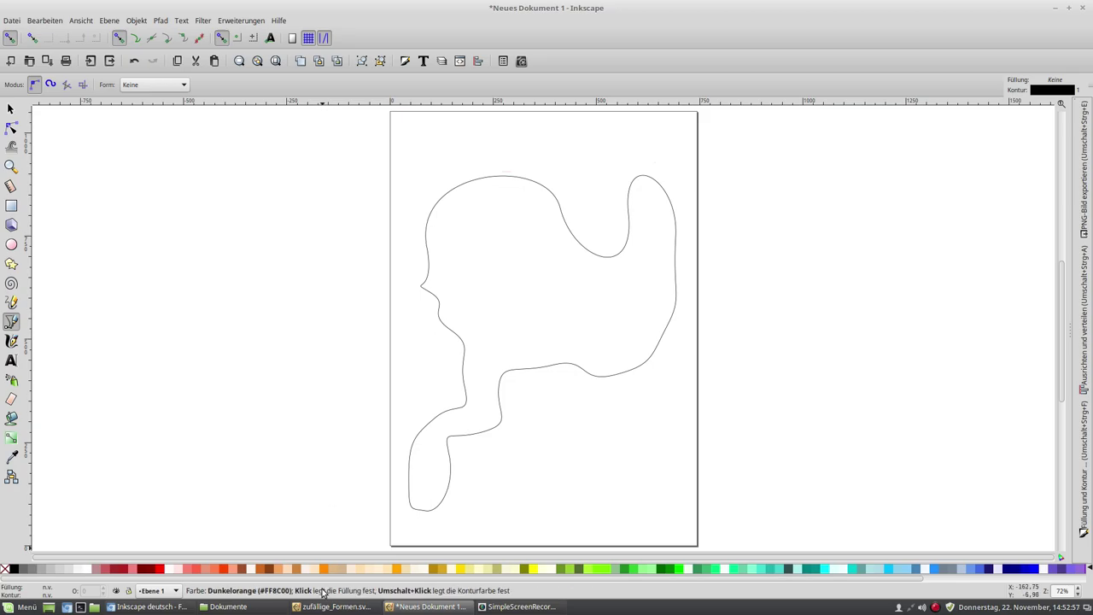
click(493, 612)
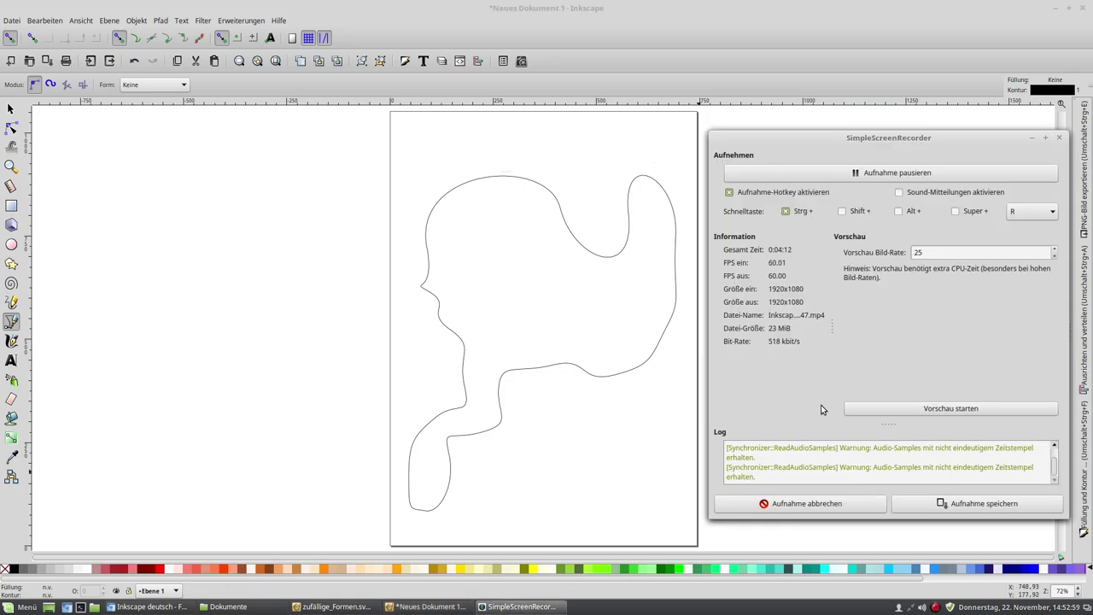